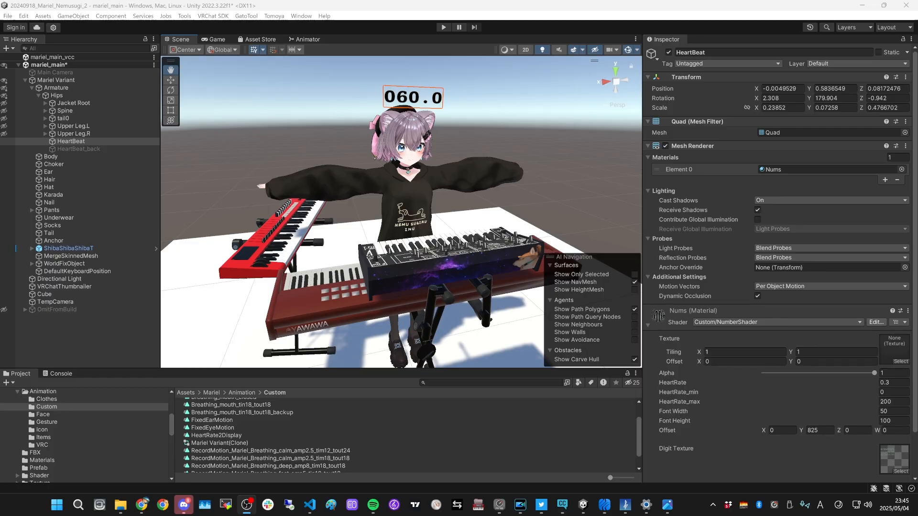
drag(344, 0, 328, 126)
double_click(328, 124)
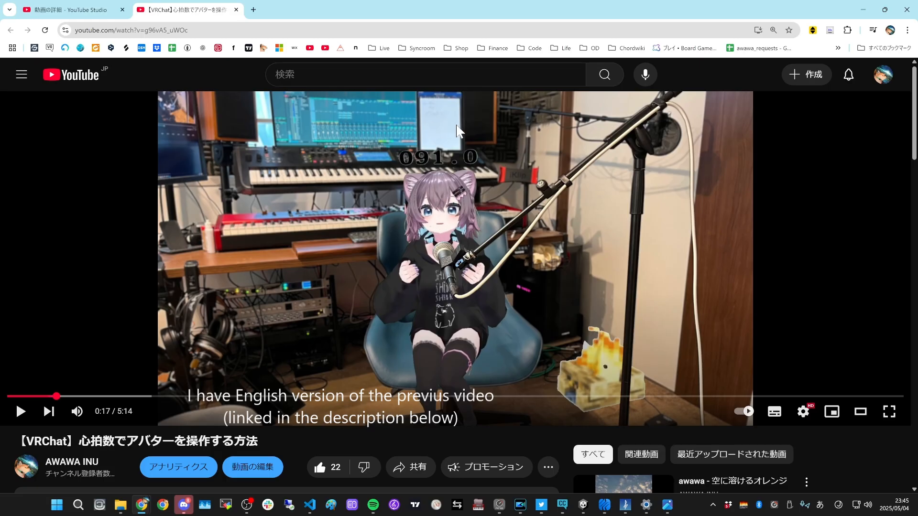
Step: Switch to Unity, select the HeartBeat object, and view the digit image assigned to the Nums material's Digit Texture
key(alt+Tab)
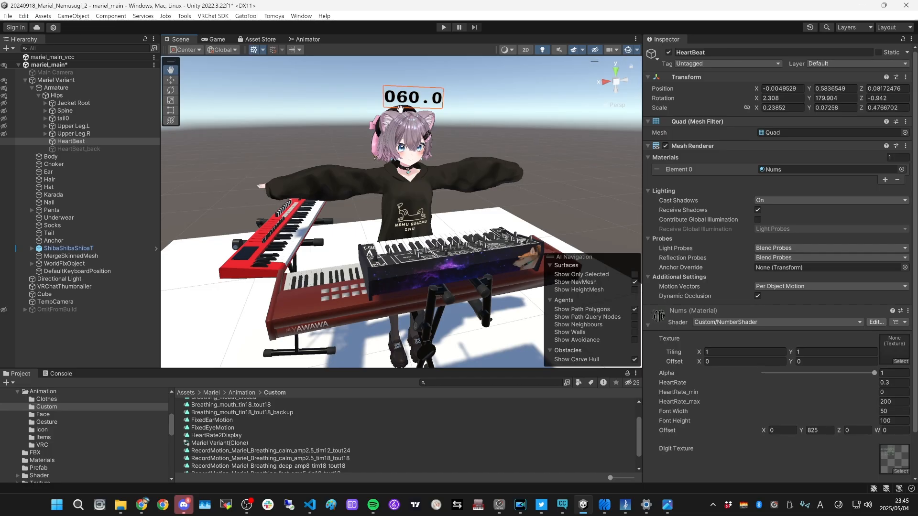
click(72, 143)
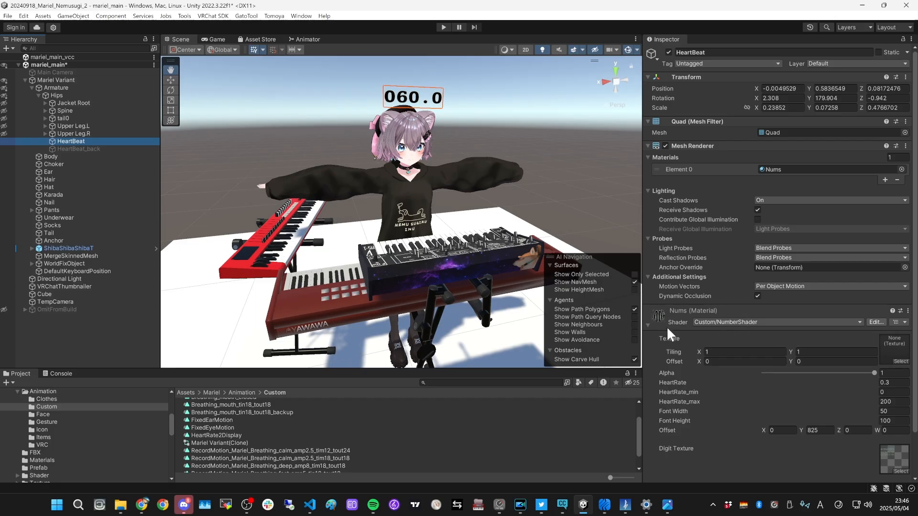
double_click(888, 457)
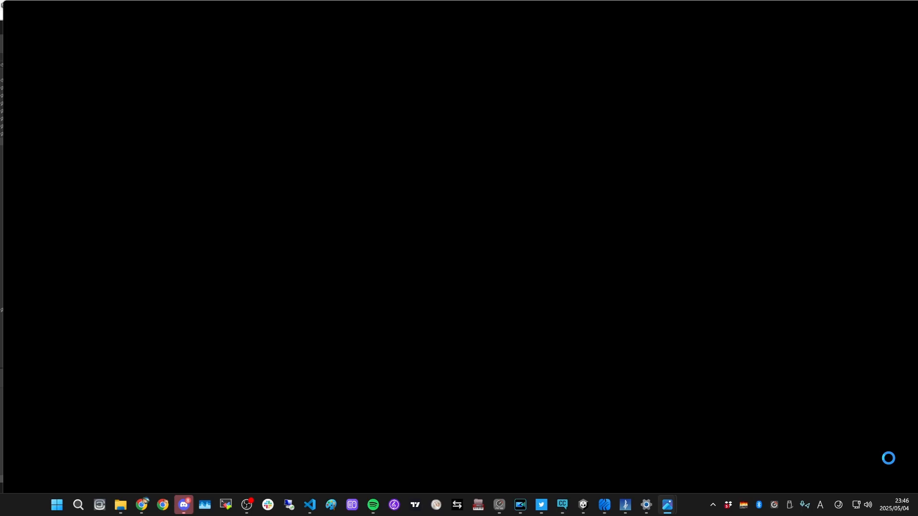
scroll(535, 216, up, 3)
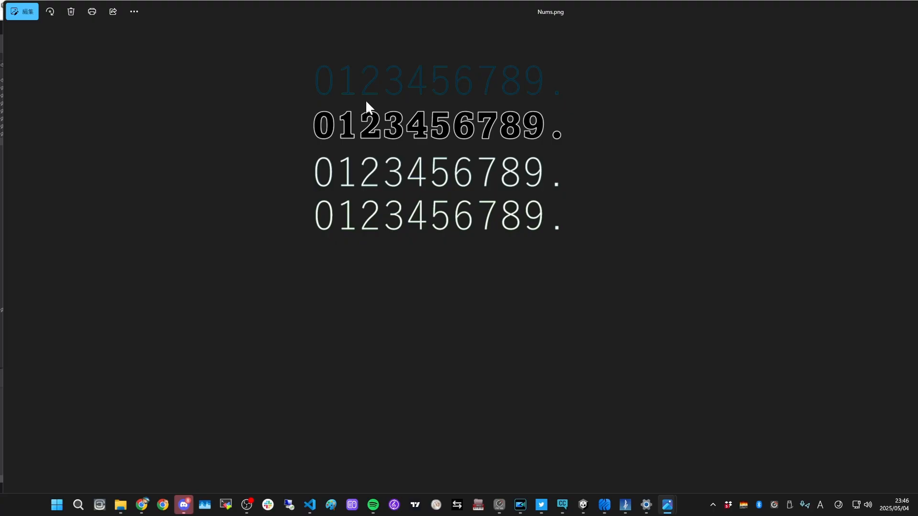
key(alt+Tab)
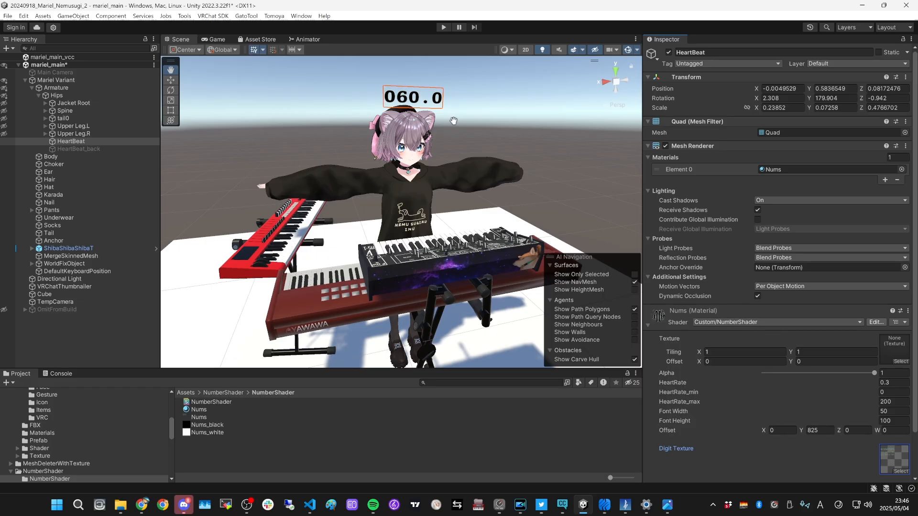
Step: Open the expression parameters asset assigned in the Mariel Variant's VRC Avatar Descriptor
click(306, 41)
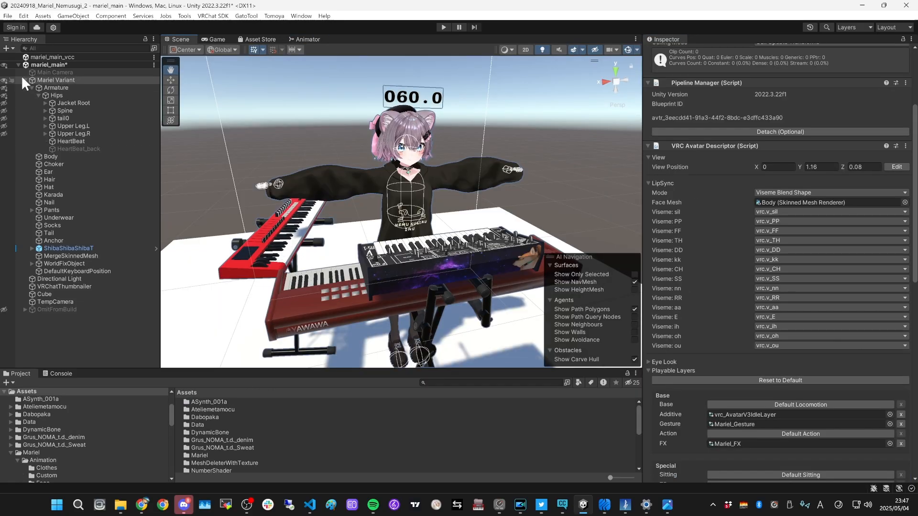
click(23, 80)
scroll(691, 196, down, 10)
scroll(750, 181, up, 1)
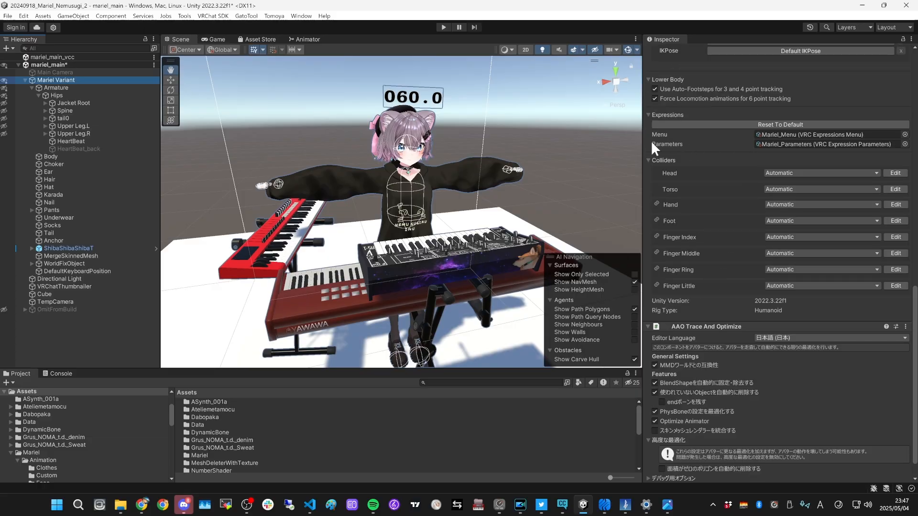
double_click(773, 141)
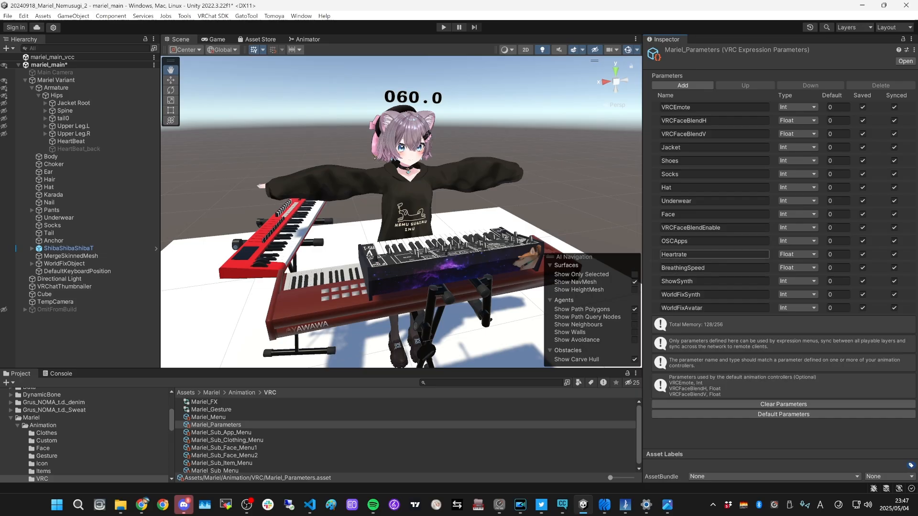
Step: Examine the name, type and default value of the Heartrate entry in the expression parameters
drag(707, 255, 658, 256)
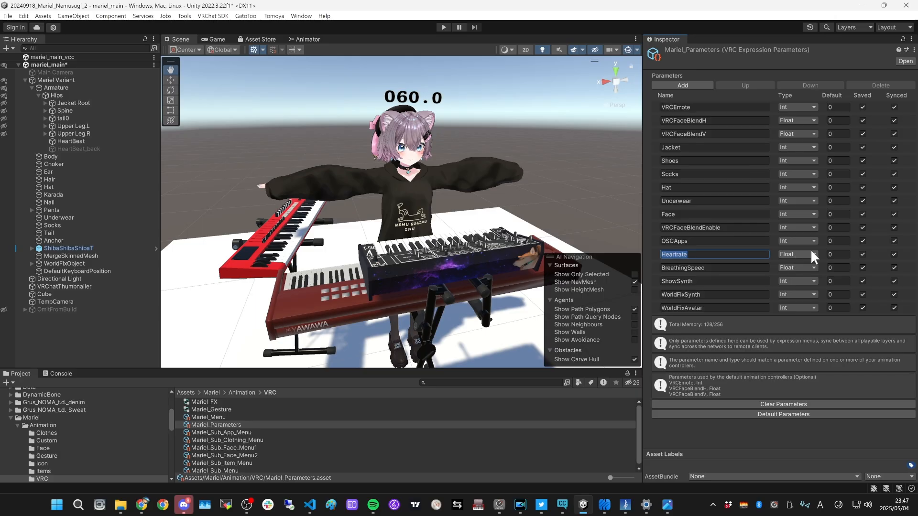
key(Tab)
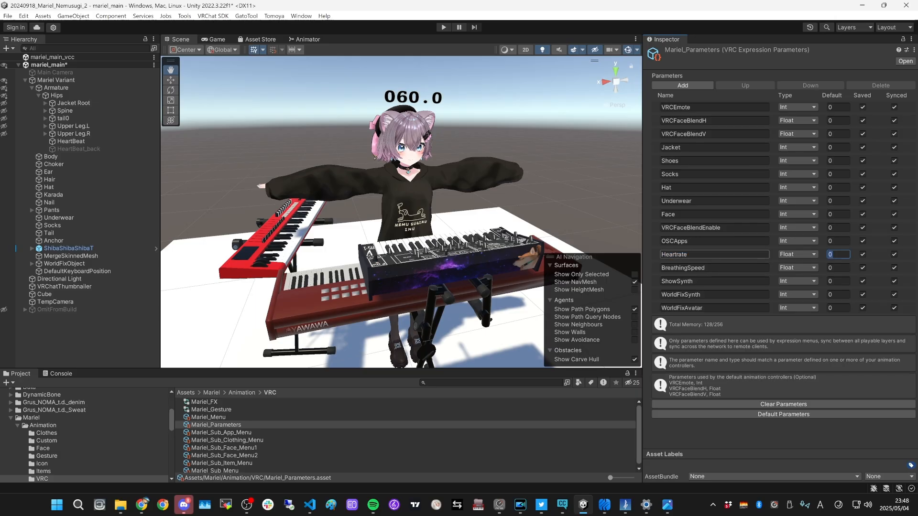
click(707, 255)
click(707, 255)
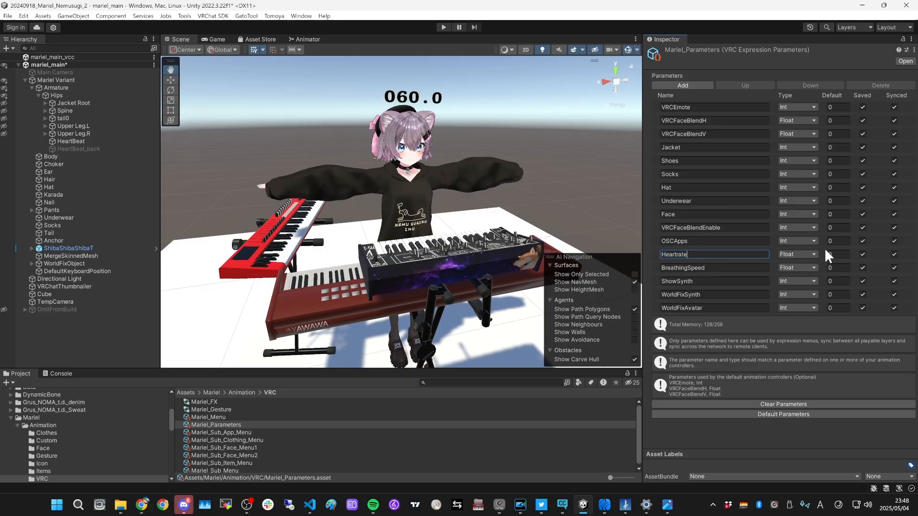
Step: Open the Mariel_FX animator controller and examine its Heartrate parameter and default value
double_click(216, 403)
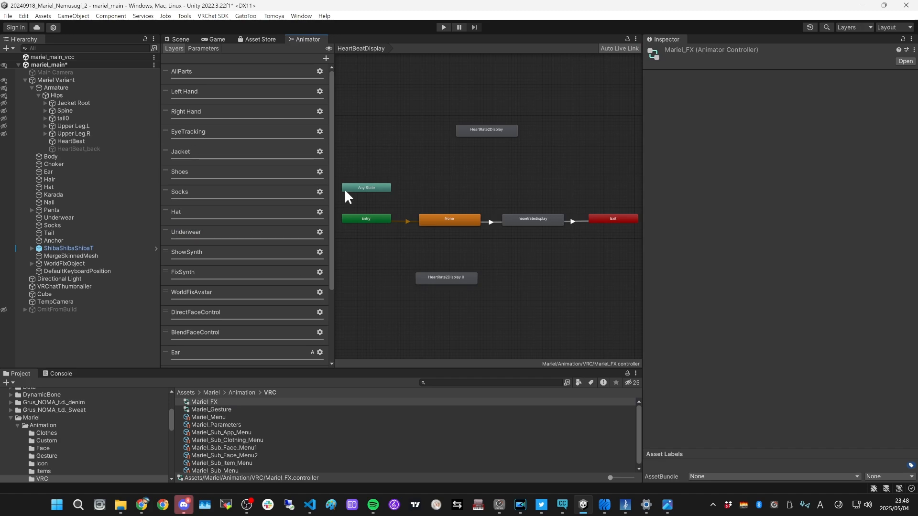
click(216, 47)
click(212, 232)
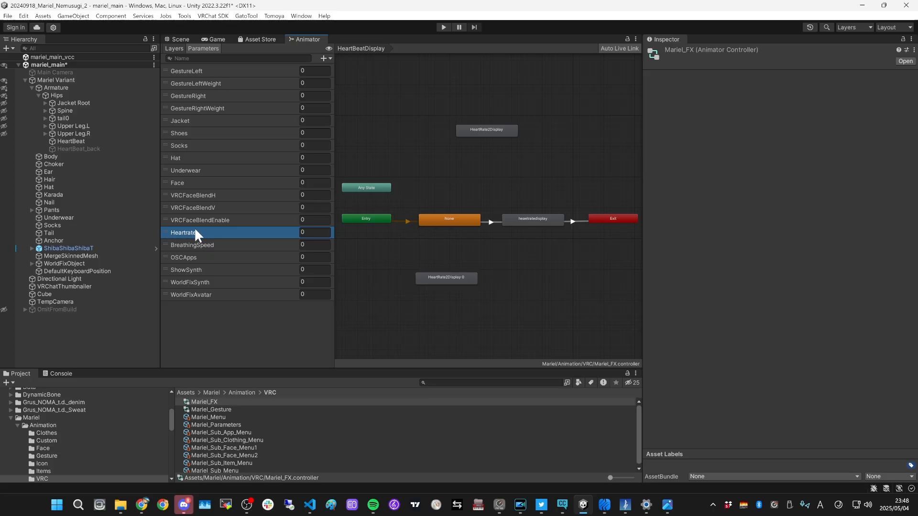
click(313, 232)
click(312, 235)
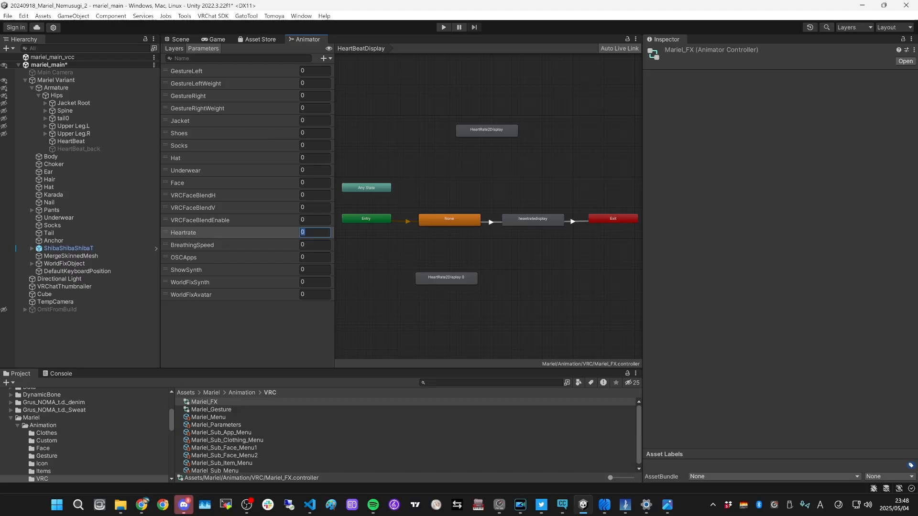
Step: Add a trial Float parameter to the Mariel_FX controller and delete it
click(324, 58)
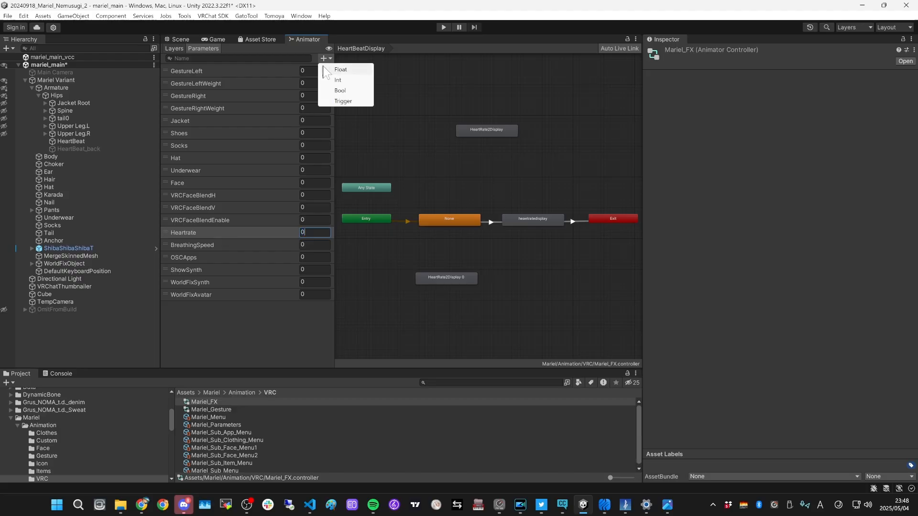
click(334, 69)
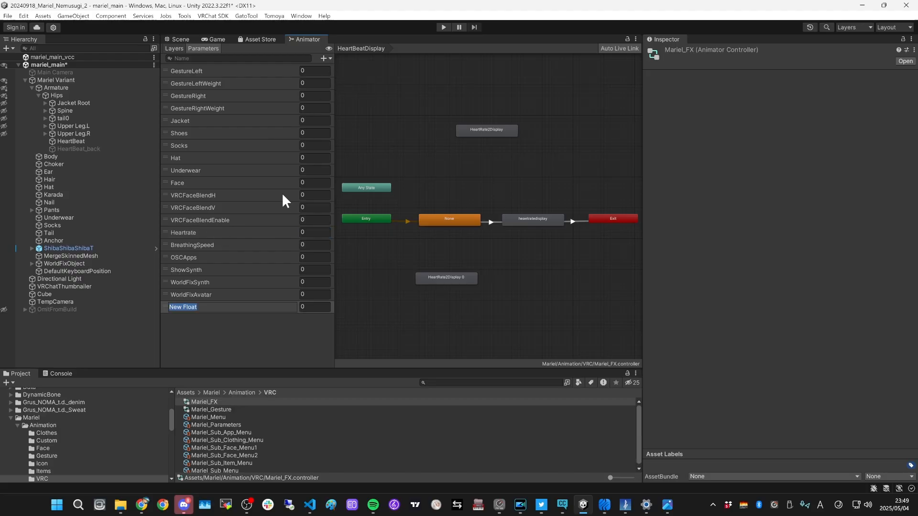
click(199, 309)
right_click(202, 308)
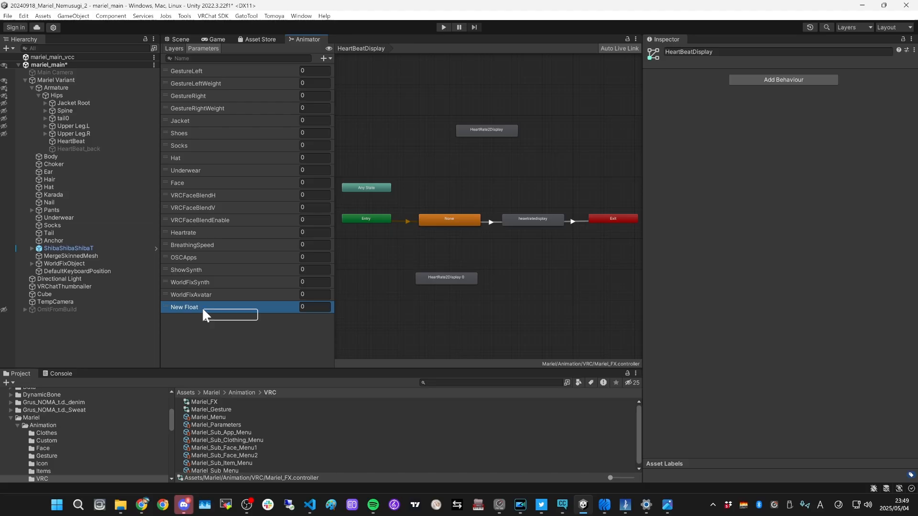
click(227, 315)
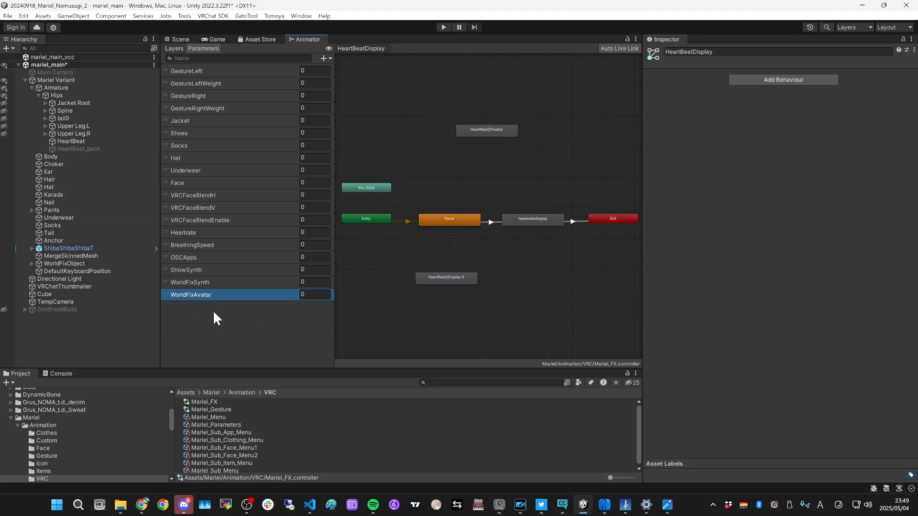
Step: Check the Heartrate parameter and the HeartBeatDisplay layer in the Mariel_FX controller
click(191, 234)
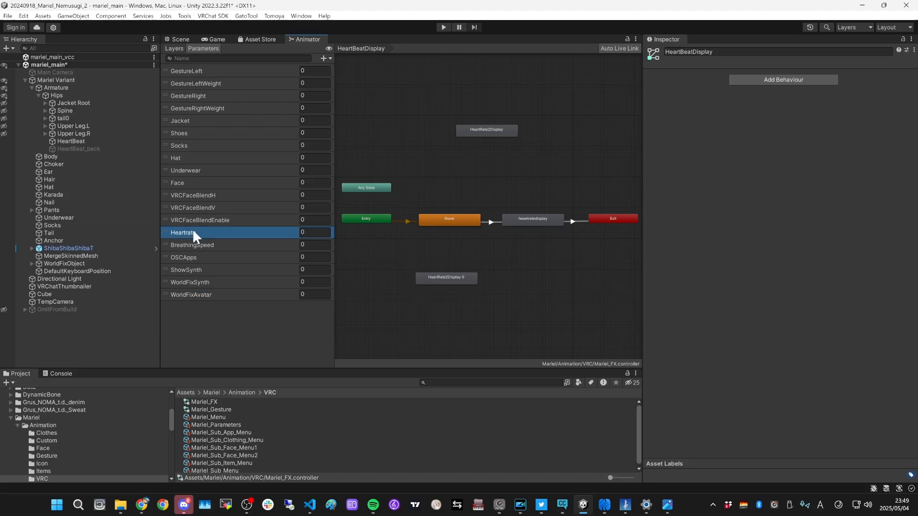
click(168, 50)
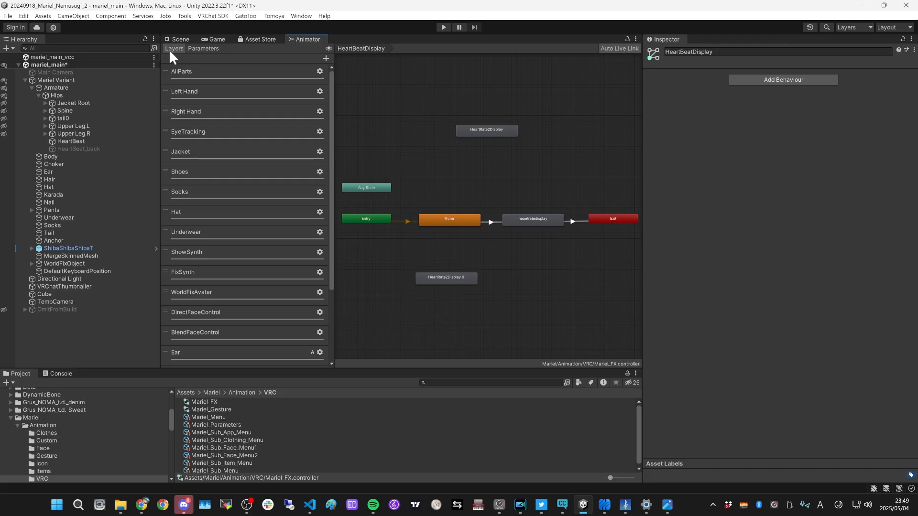
click(225, 353)
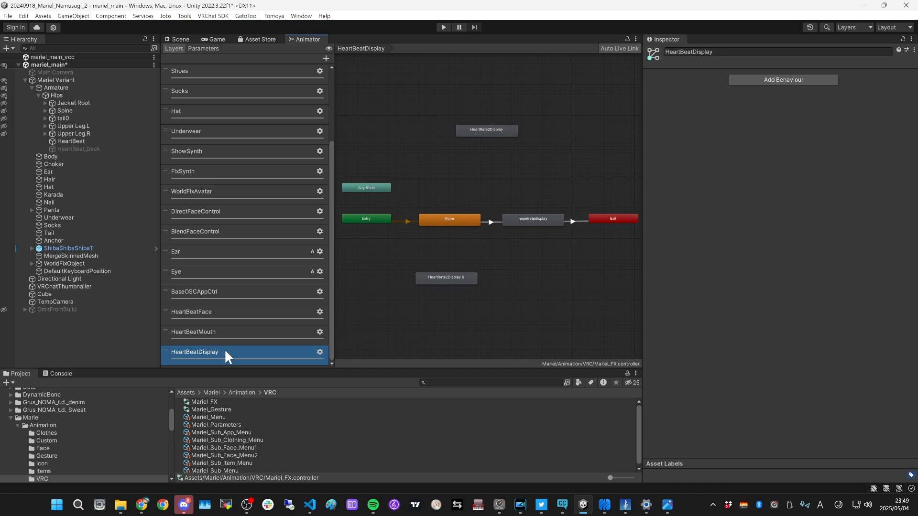
click(204, 50)
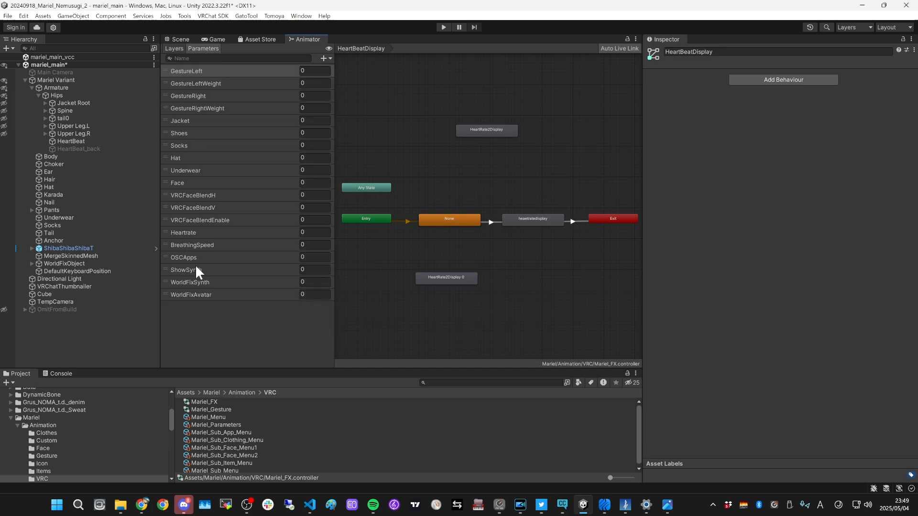
click(194, 232)
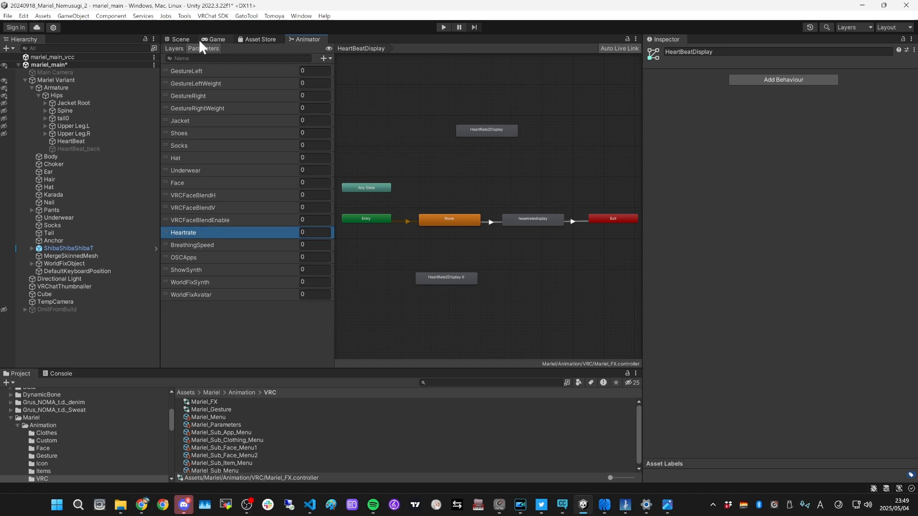
Step: Select the heaetratedisplay state in the HeartBeatDisplay layer and examine its motion and Motion Time settings
click(174, 48)
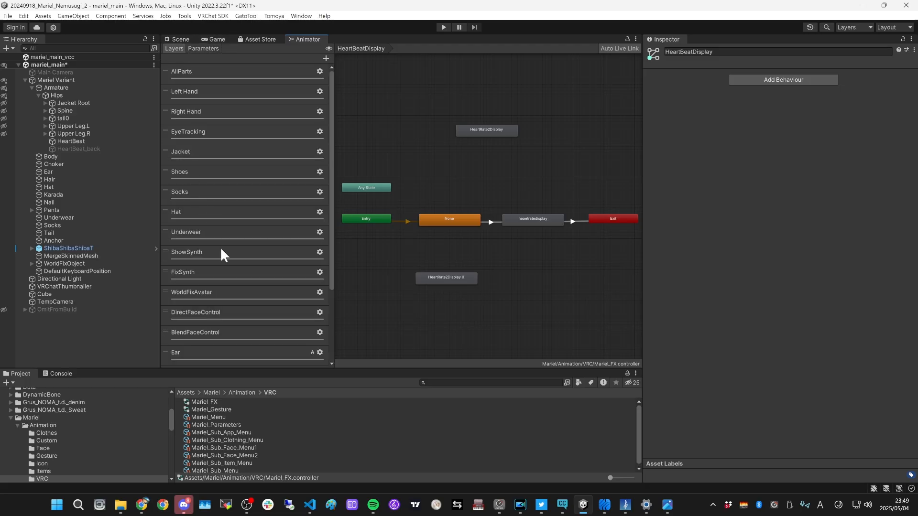
scroll(239, 296, down, 3)
double_click(256, 352)
click(240, 359)
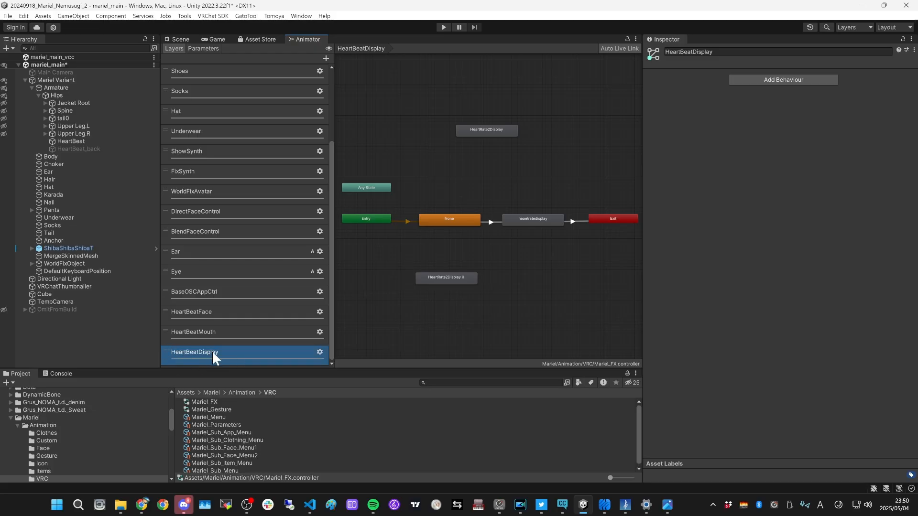
click(483, 235)
click(515, 228)
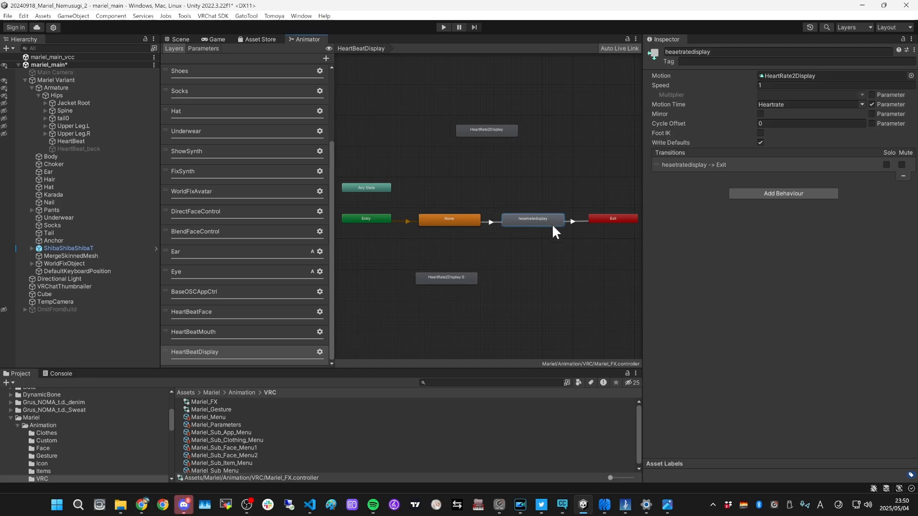
Step: Locate the heaetratedisplay state's motion clip in the project and try to open it for editing from the state's settings
click(772, 76)
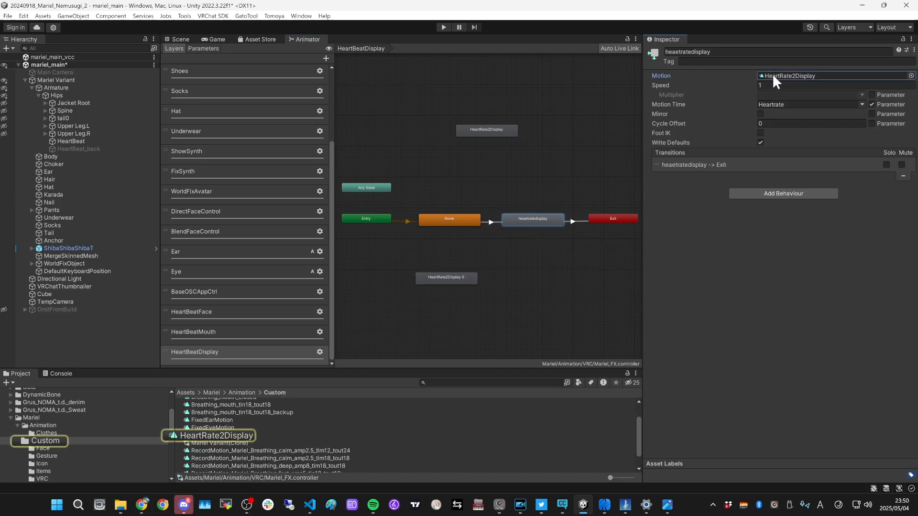
double_click(772, 74)
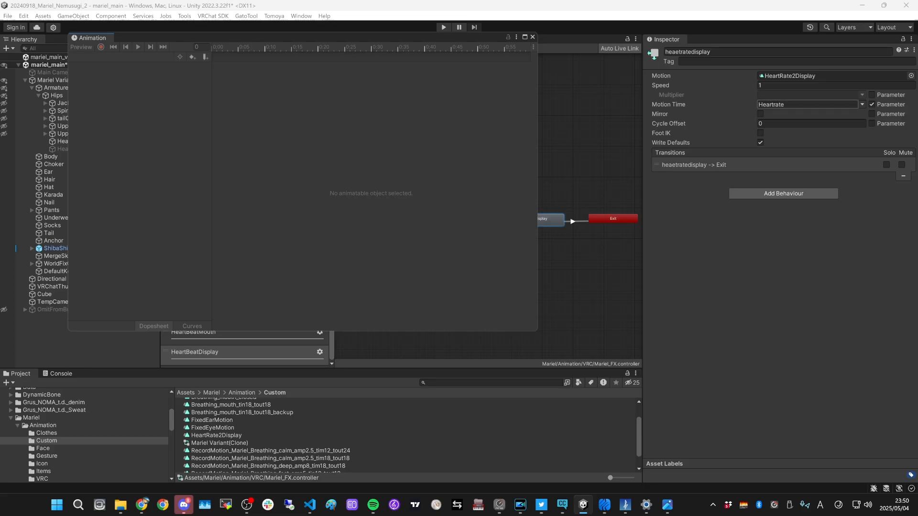
click(533, 37)
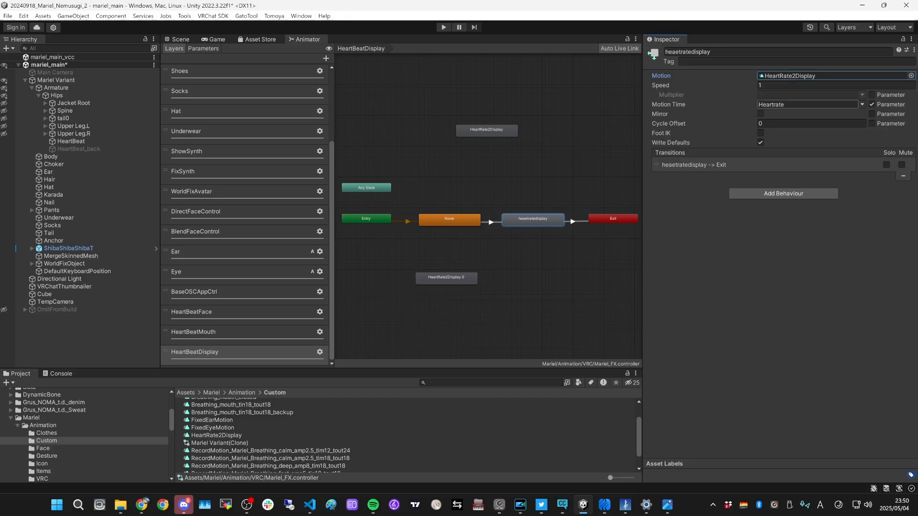
double_click(783, 76)
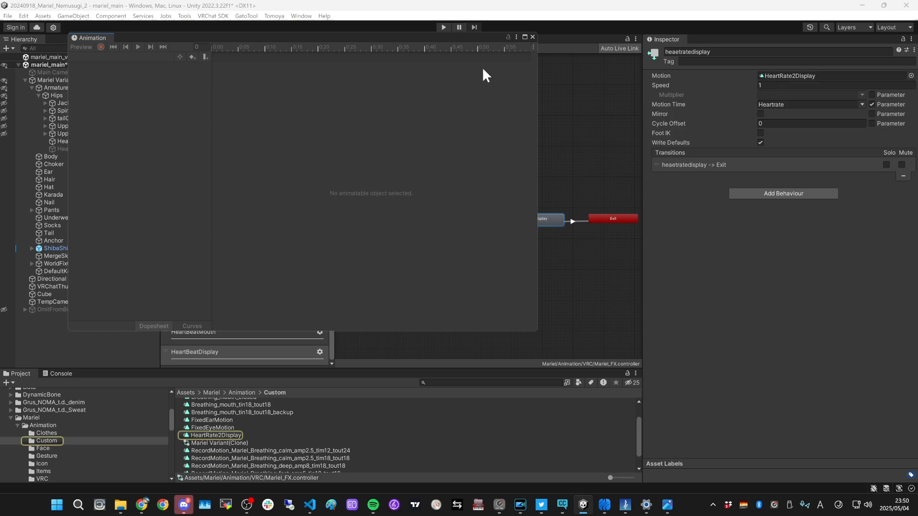
click(532, 37)
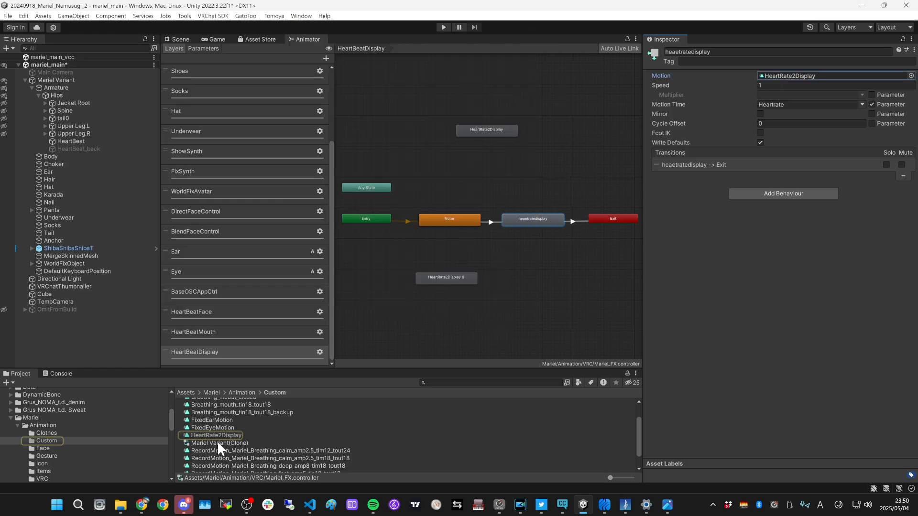
Step: Open the HeartRate2Display clip from the Custom folder and view its Heart Rate properties near the start of the timeline
click(204, 435)
double_click(204, 436)
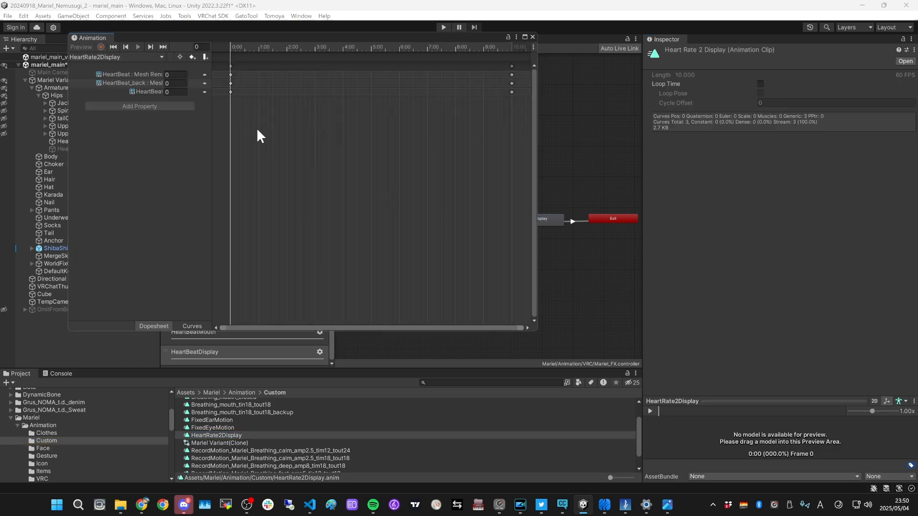
drag(212, 129, 438, 144)
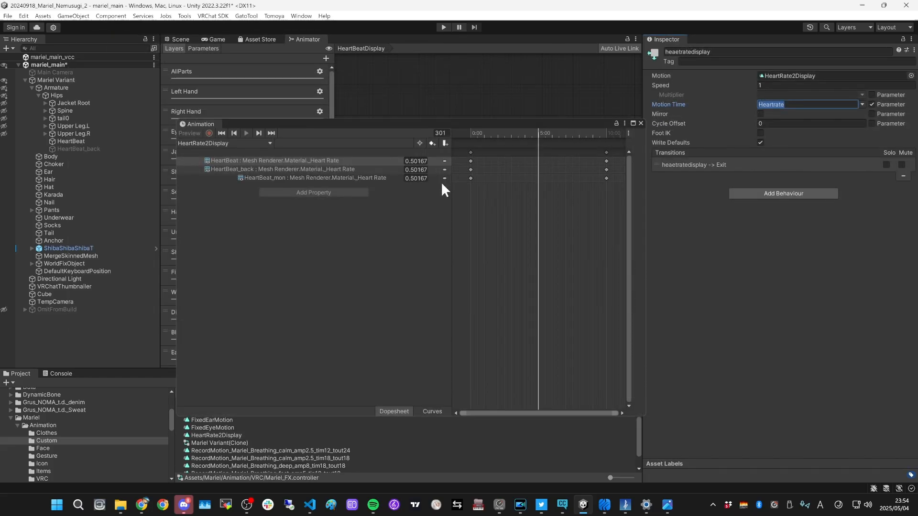
click(469, 134)
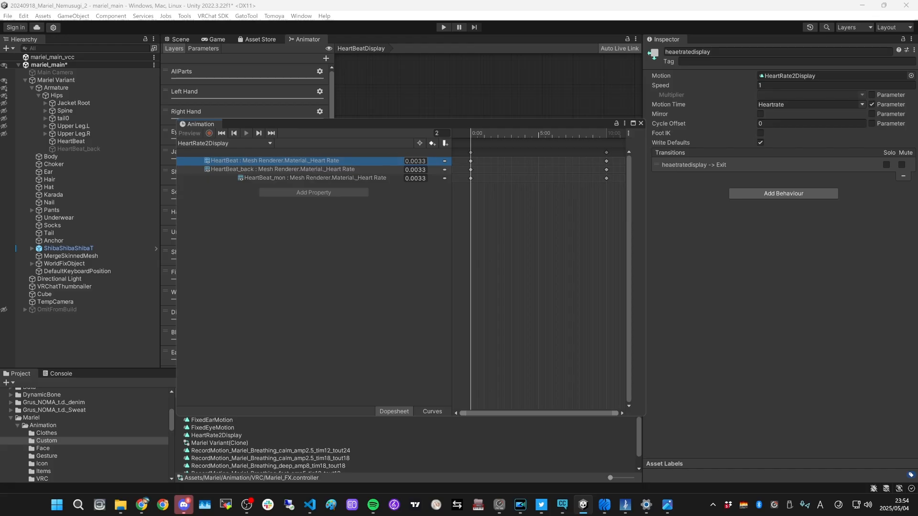
Step: Scrub the HeartRate2Display timeline to its start, end and frame 300 to compare the Heart Rate values, and check the state's Motion Time parameter
click(470, 133)
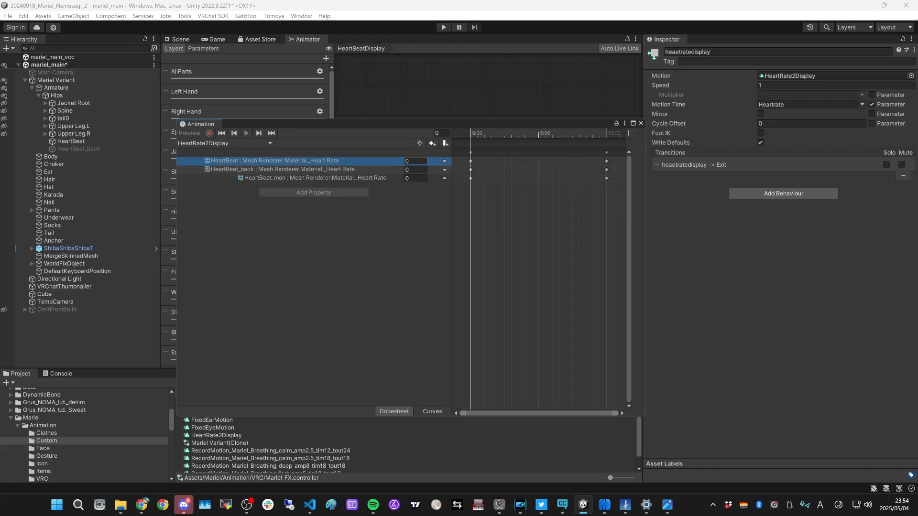
drag(470, 130, 606, 130)
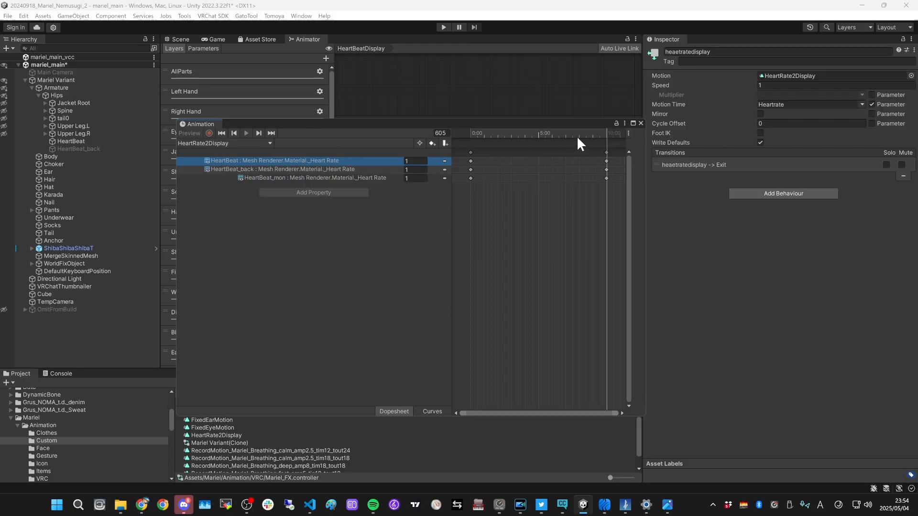
click(538, 132)
click(538, 132)
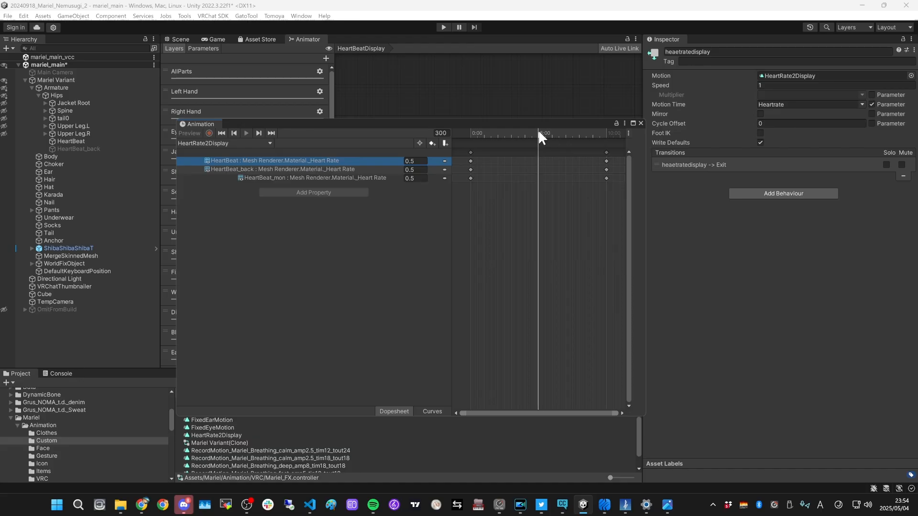
click(765, 105)
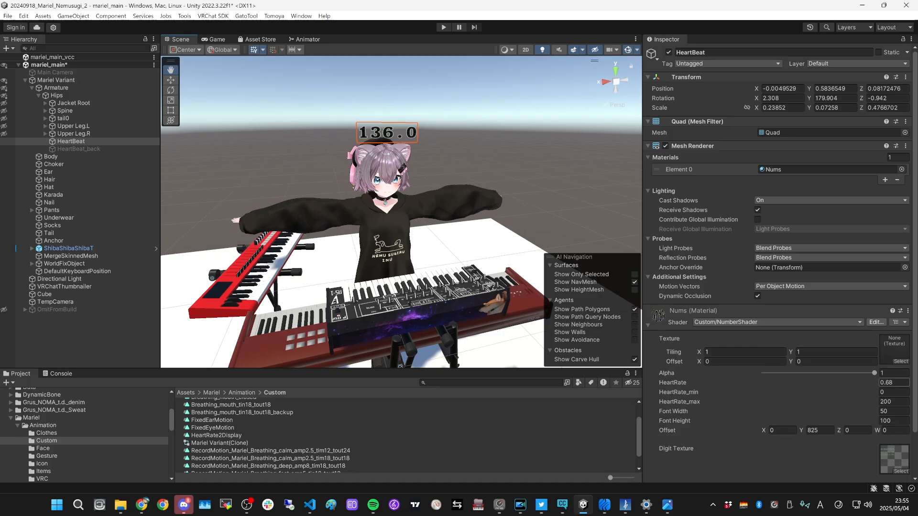
Step: Set the HeartRate value of the HeartBeat object's Nums material to 0.36
drag(845, 383, 837, 381)
Step: Switch to Chrome and look through the Position Shader product page on BOOTH down to its description
key(alt+Tab)
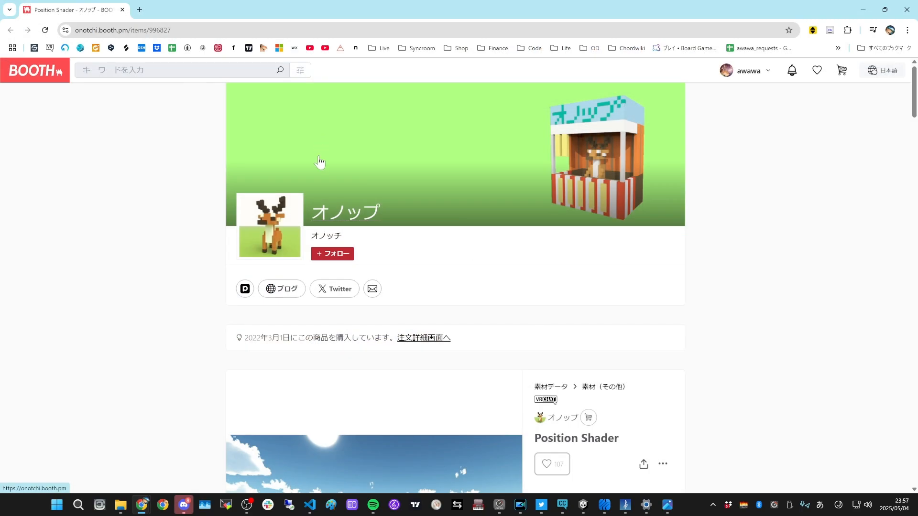
scroll(445, 215, down, 2)
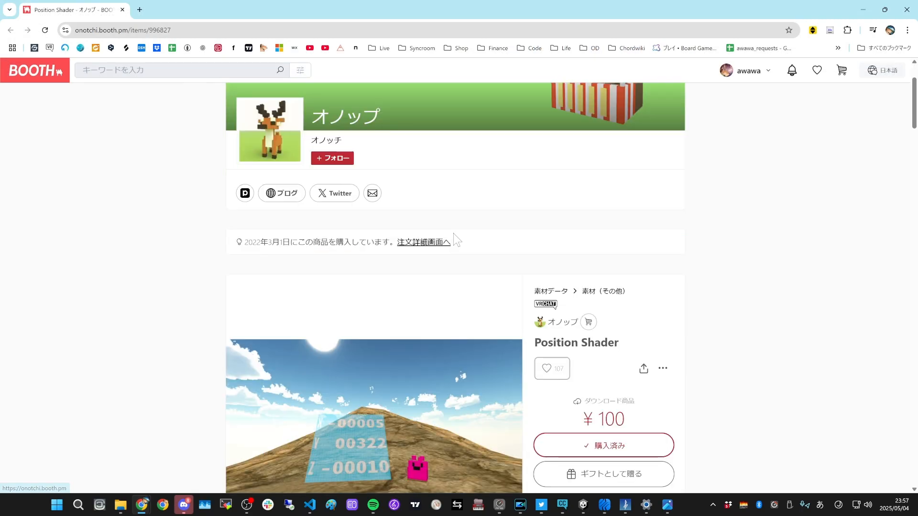
scroll(454, 234, down, 7)
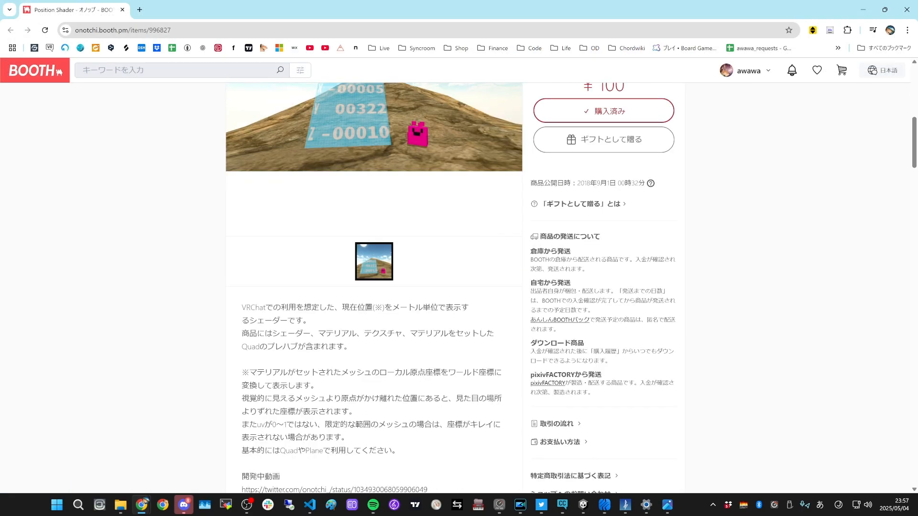
scroll(440, 144, up, 1)
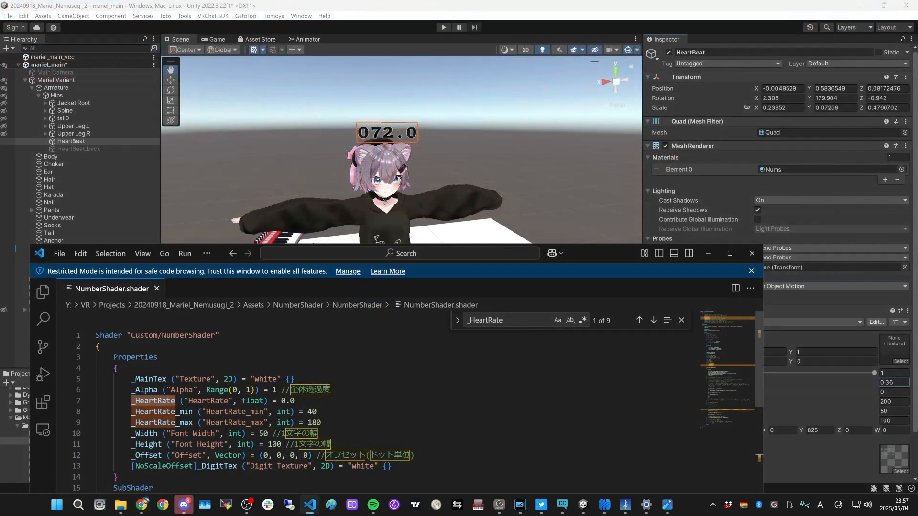
Step: In NumberShader.shader in VS Code, highlight the shader name line and the _HeartRate property declaration to examine them
click(167, 379)
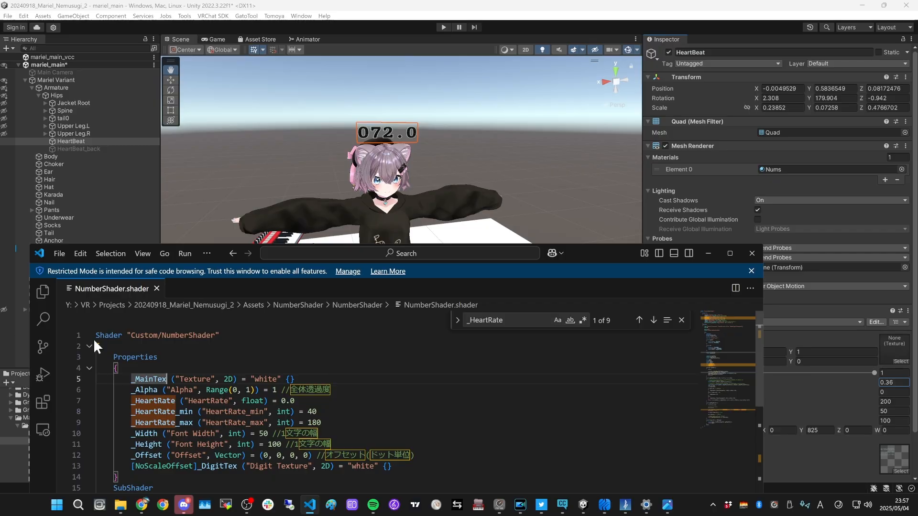
drag(95, 335, 220, 335)
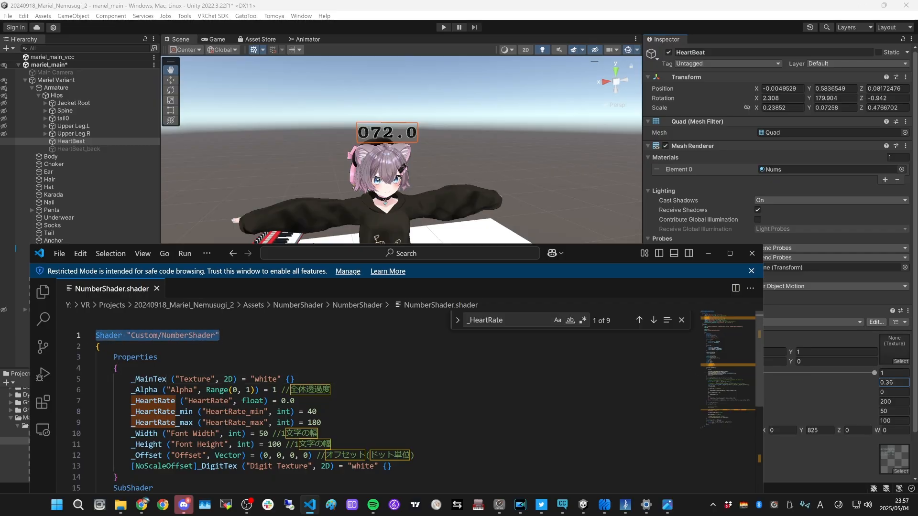
double_click(152, 412)
double_click(153, 401)
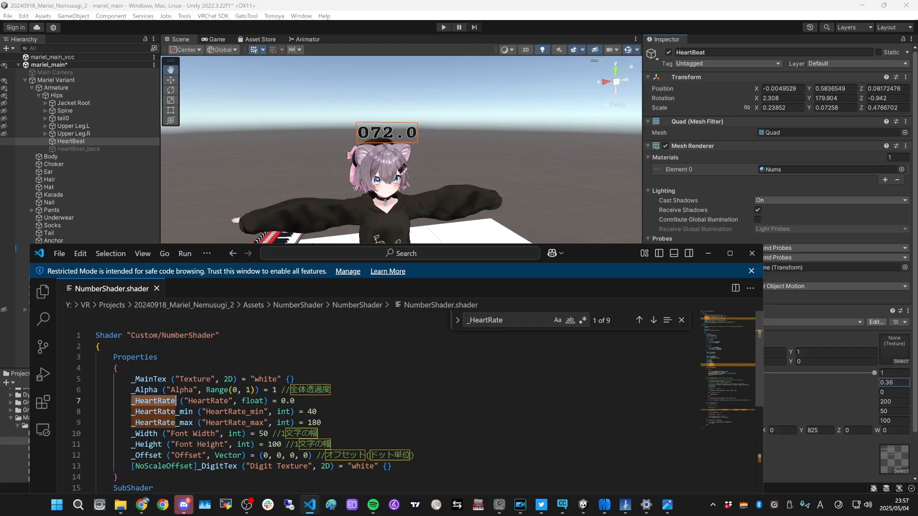
double_click(209, 401)
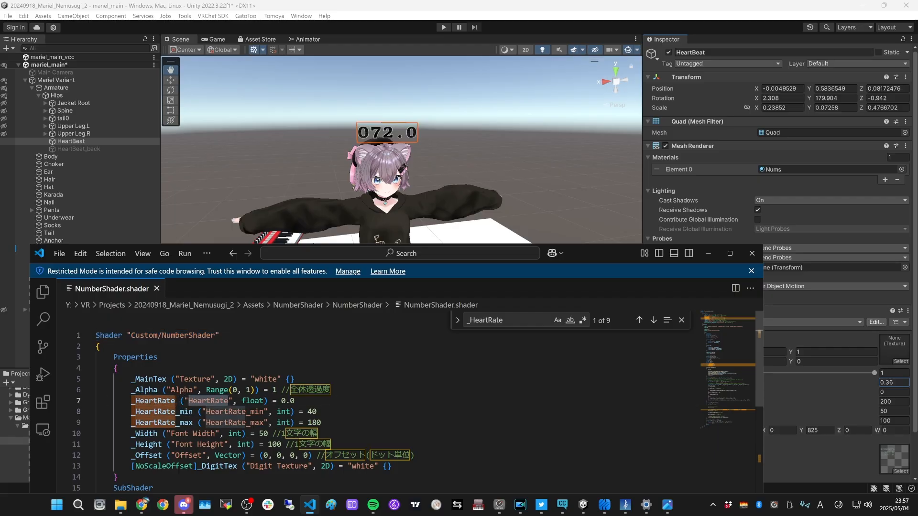
drag(295, 401, 131, 402)
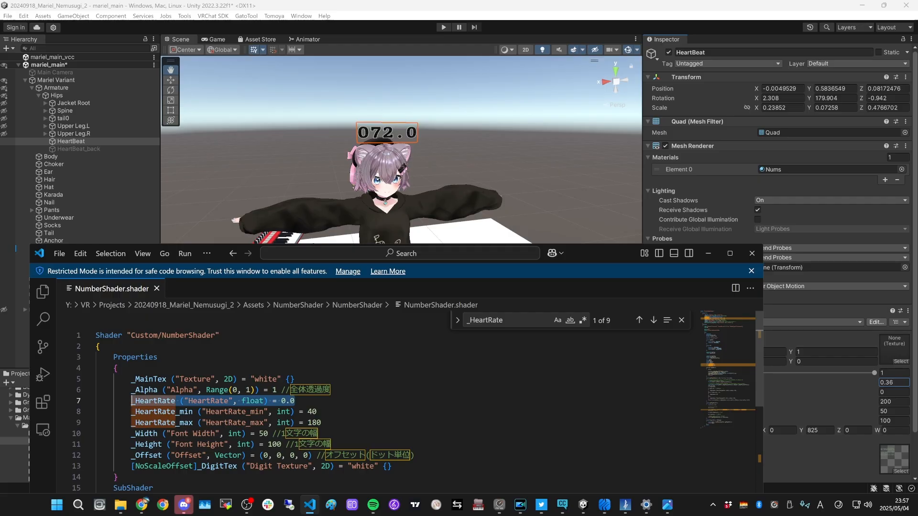
double_click(208, 401)
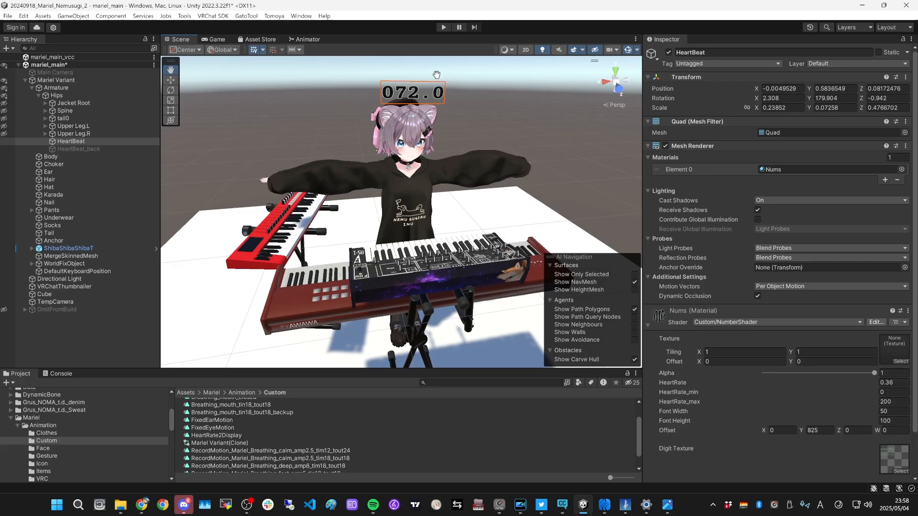
Step: Return to the Mariel_FX controller in Unity and examine the HeartBeat state in the HeartBeatFace layer
click(314, 42)
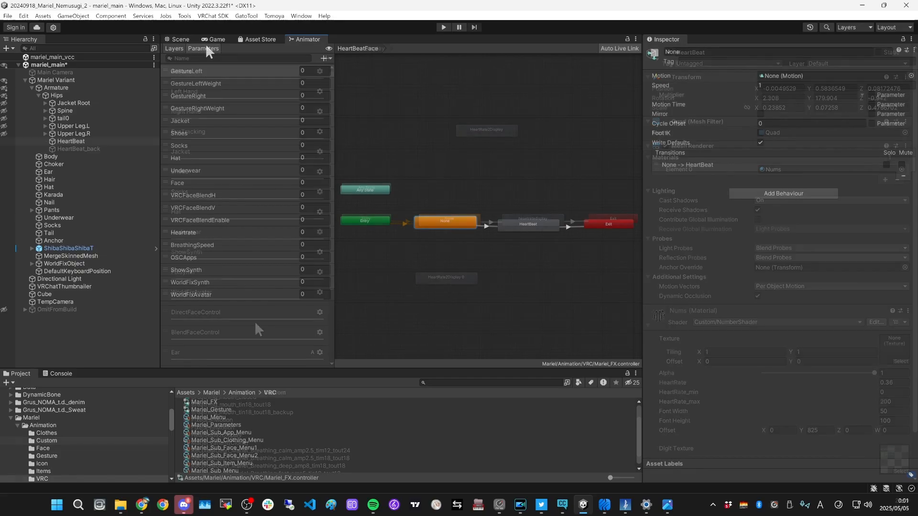
click(179, 45)
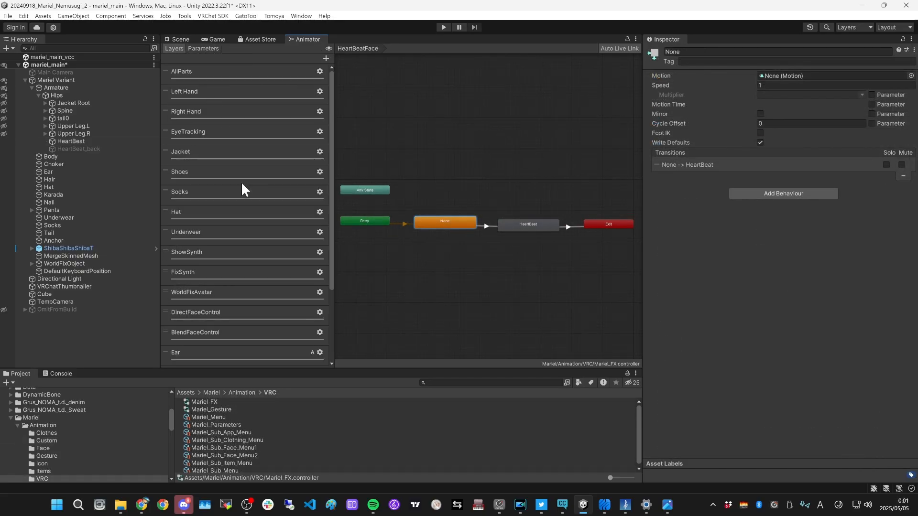
click(442, 252)
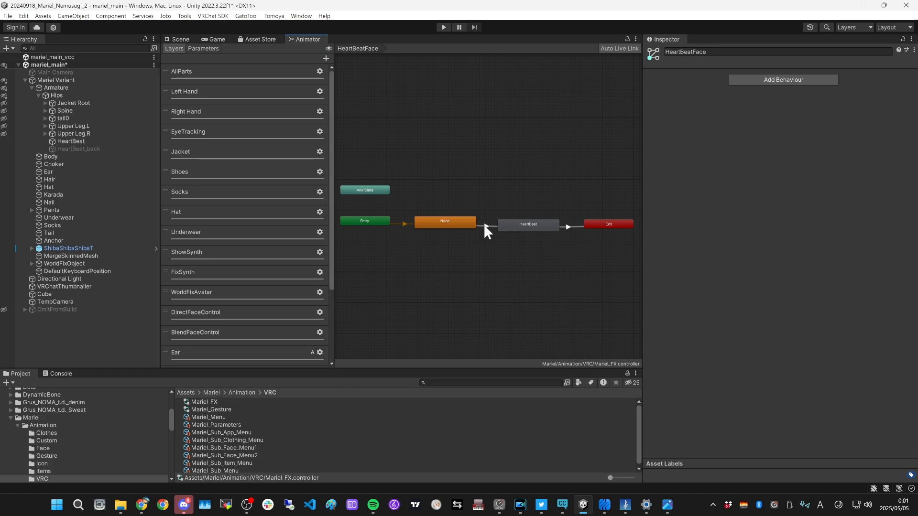
click(556, 223)
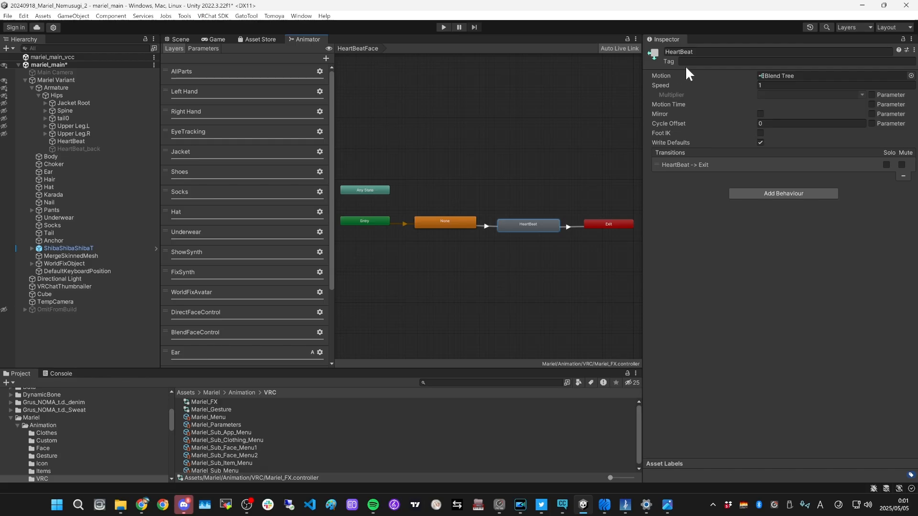
click(453, 273)
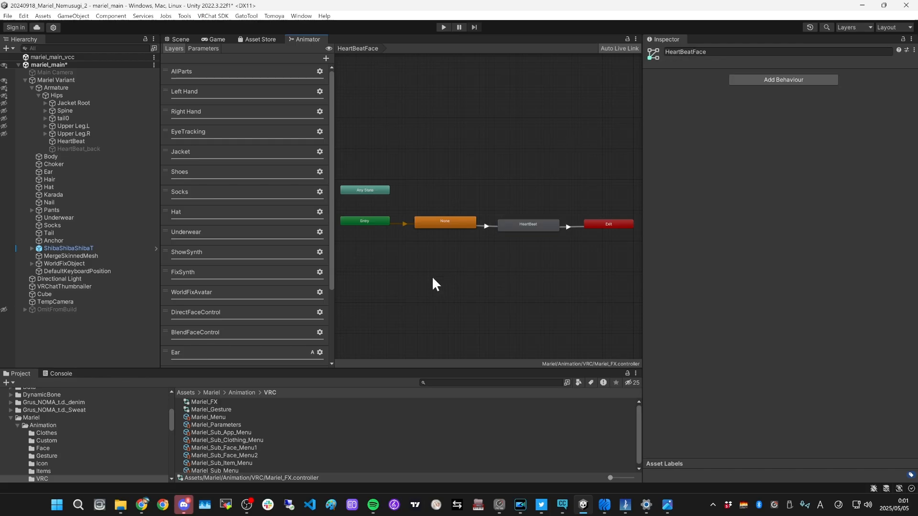
Step: Select the HeartBeatFace layer and open its HeartBeat state's Blend Tree to examine the motions and thresholds
scroll(257, 315, down, 4)
click(239, 313)
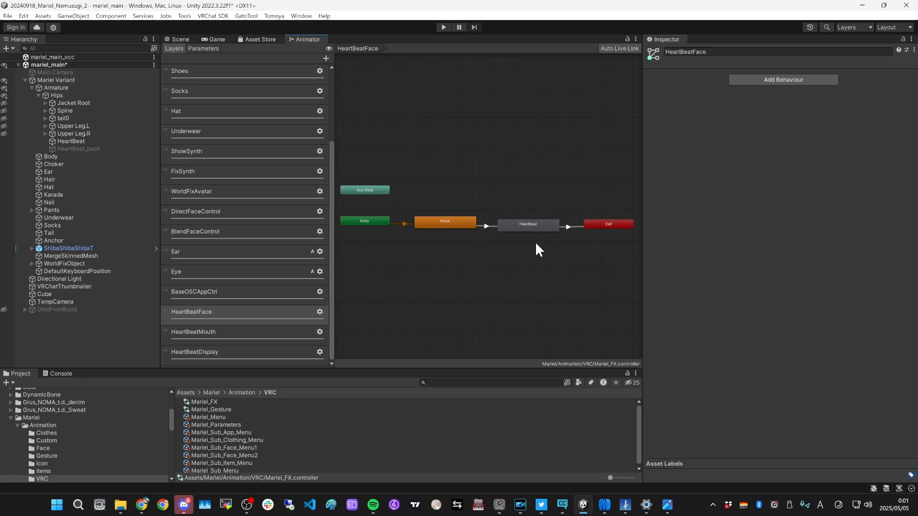
click(528, 225)
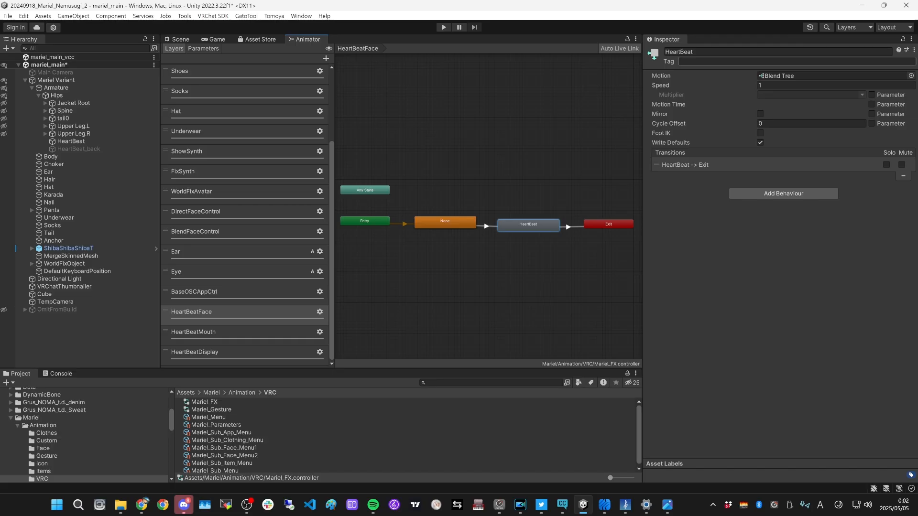
double_click(784, 76)
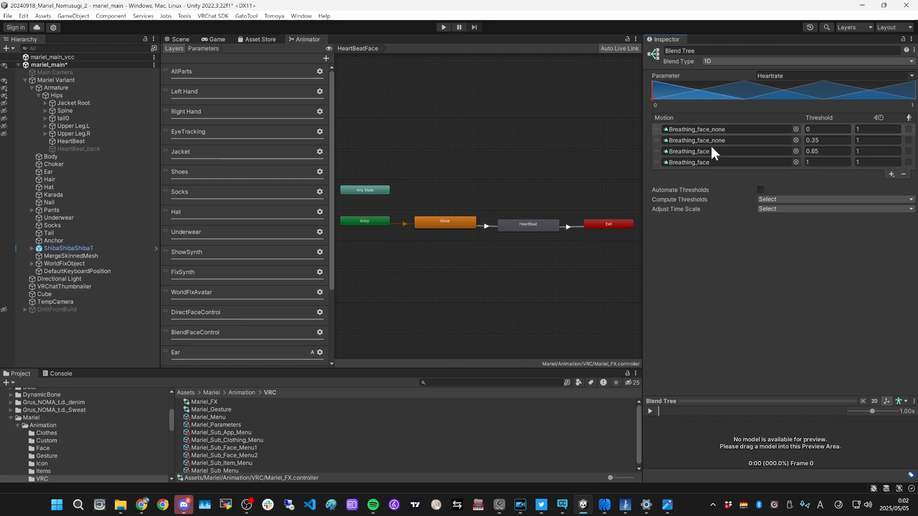
Step: Locate the Breathing_face_none clip from the Blend Tree and open it to view its Body blend shape values
click(694, 127)
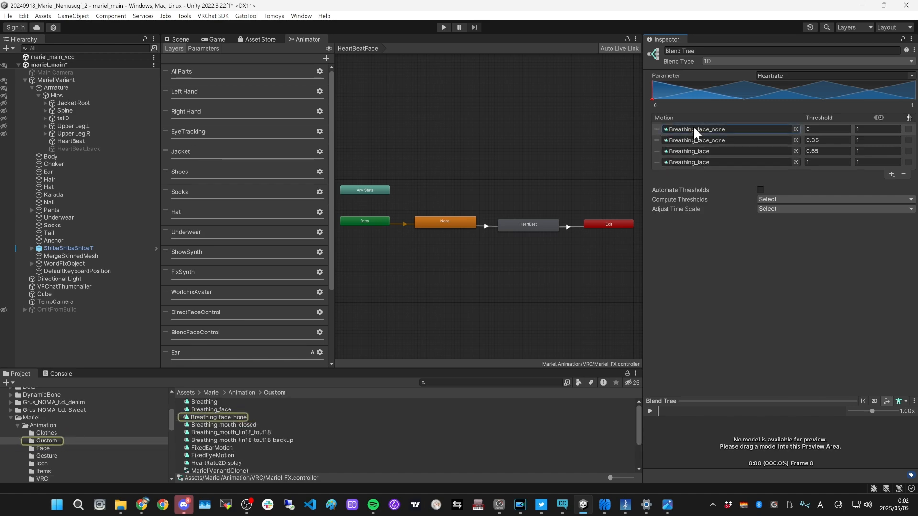
double_click(693, 125)
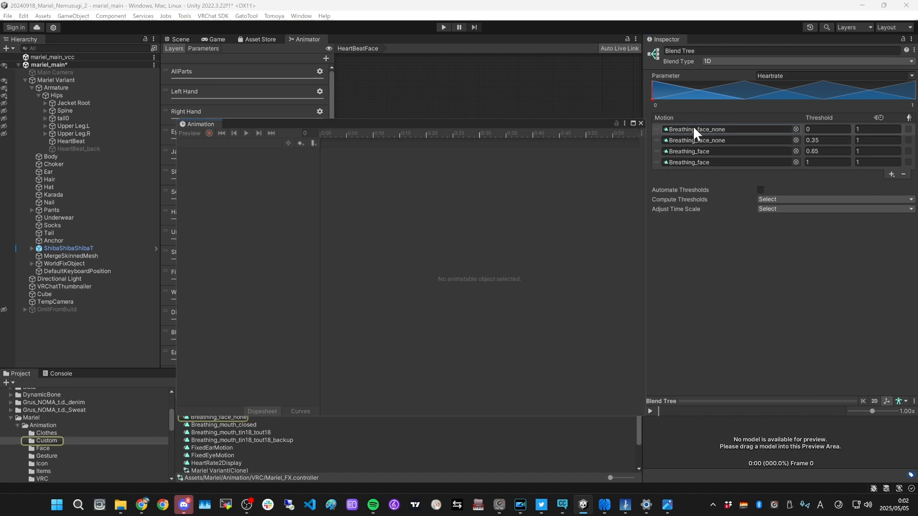
click(234, 417)
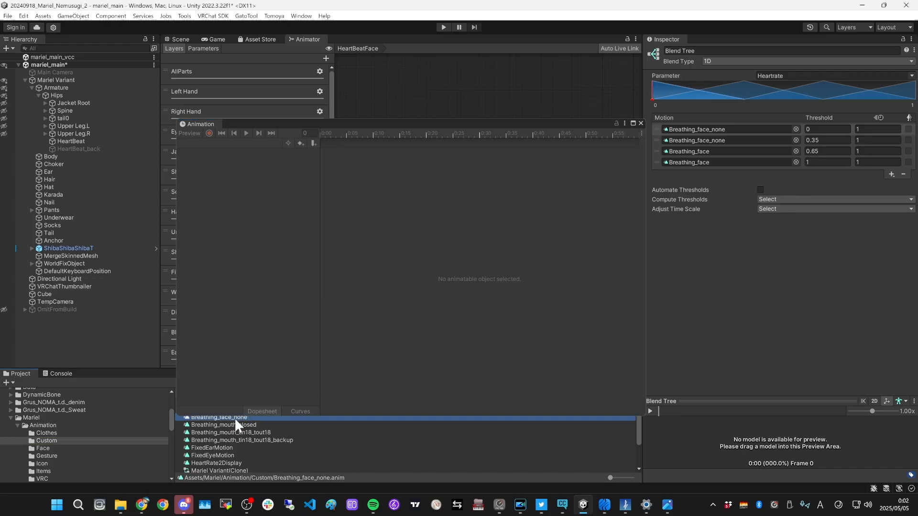
drag(320, 192, 394, 195)
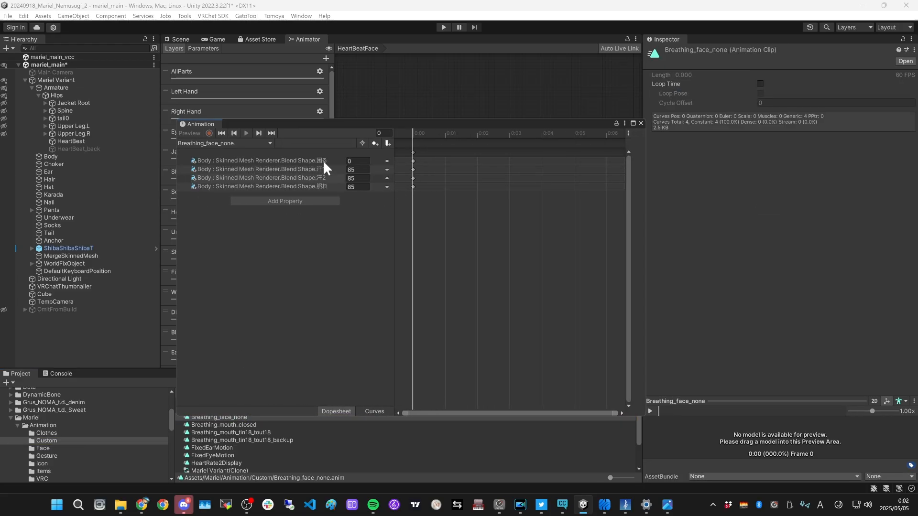
Step: Move the Animation window aside and view the Breathing_face clip's Body blend shape values, closing the window when done
drag(407, 126, 473, 223)
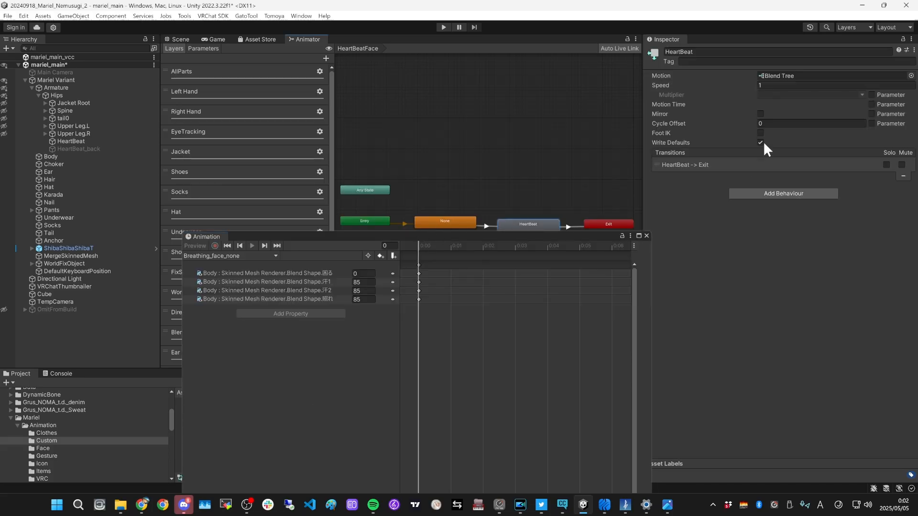
double_click(776, 75)
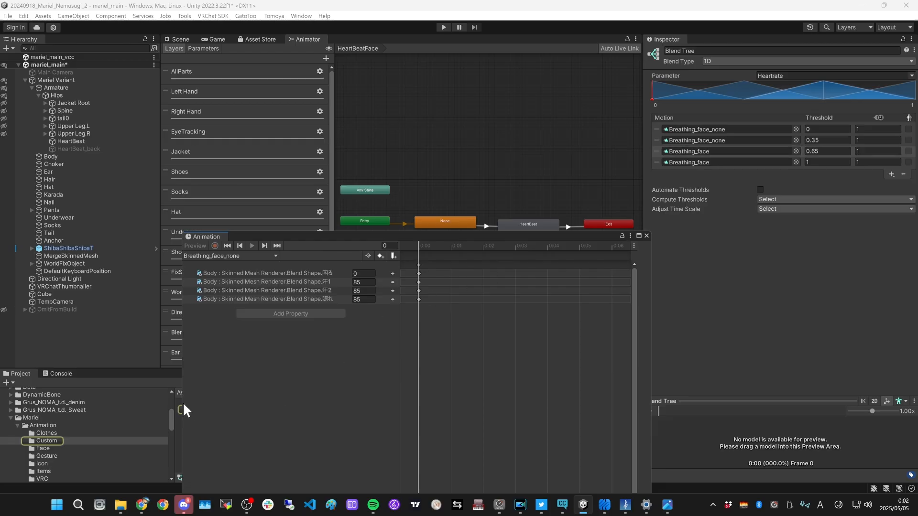
drag(206, 237, 455, 50)
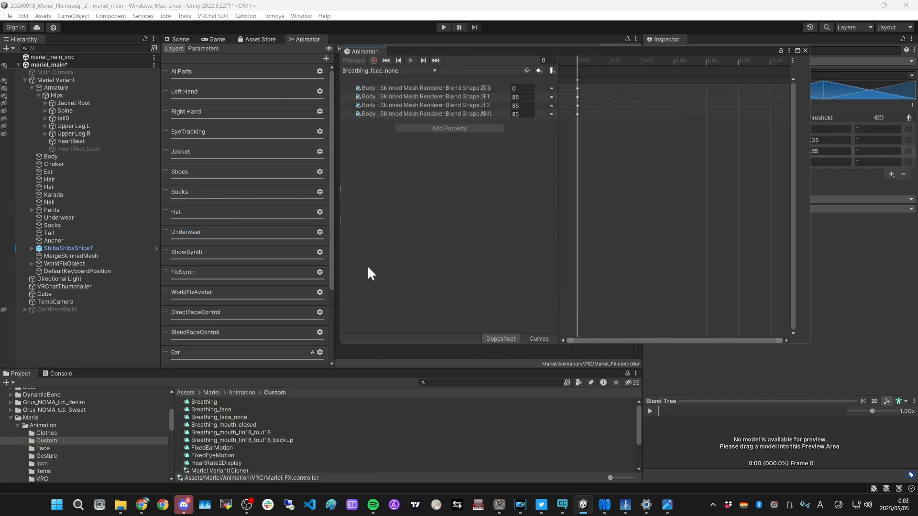
click(228, 410)
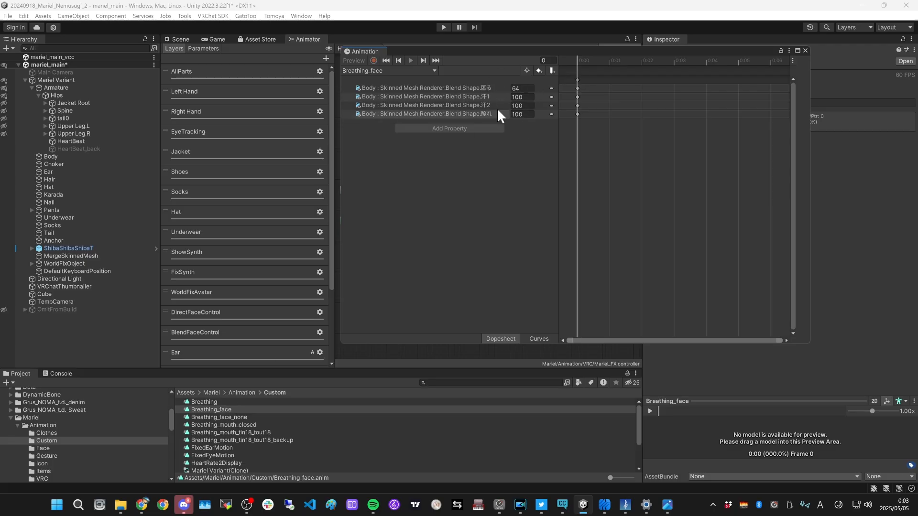
click(805, 50)
Step: Reopen the HeartBeat state's Blend Tree and check how its Heartrate thresholds are assigned to the clips
click(540, 223)
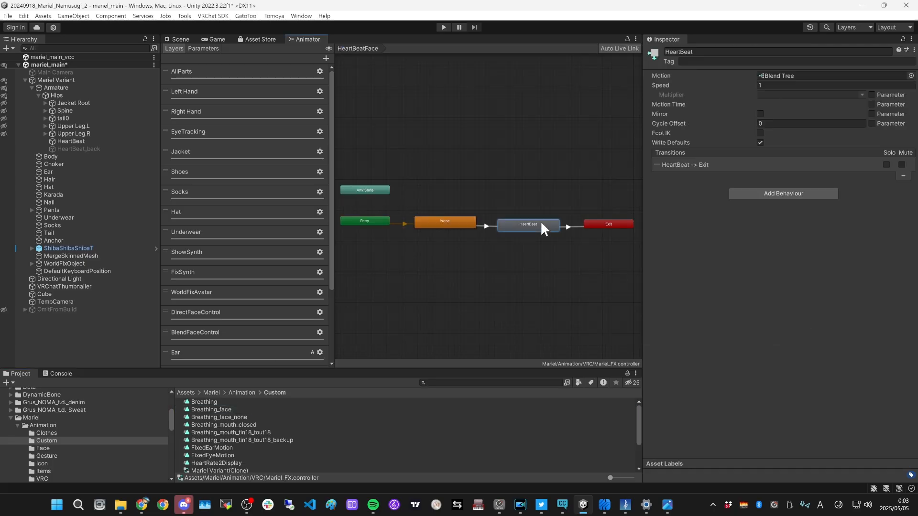
double_click(773, 76)
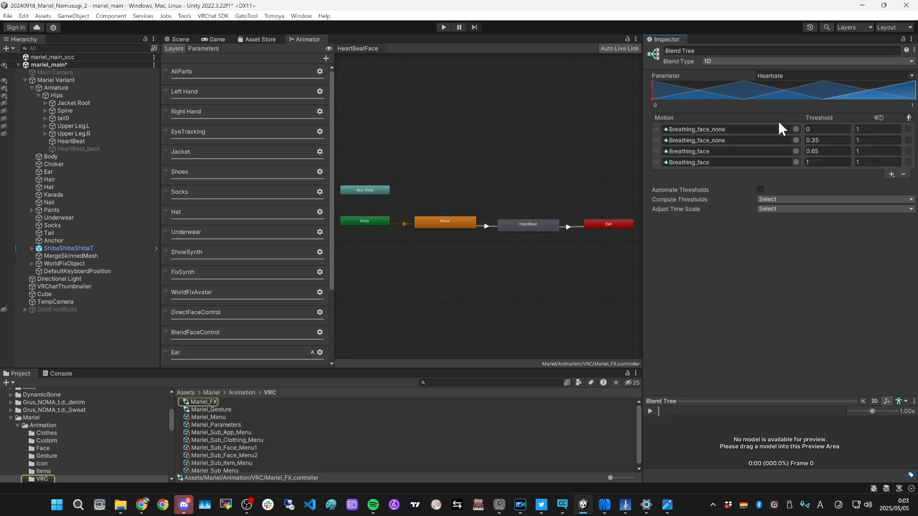